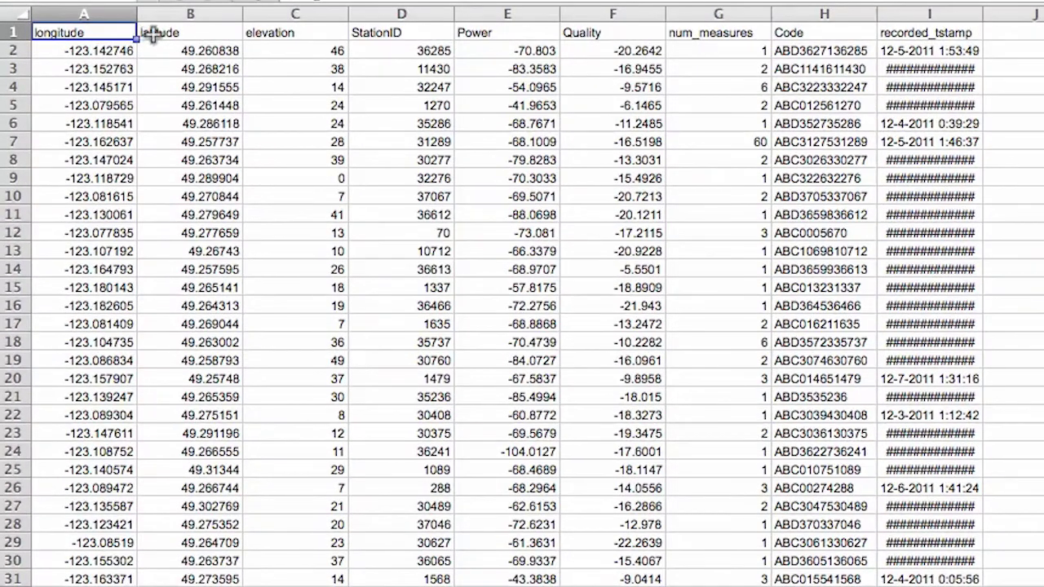
Review the CSV's latitude, elevation, StationID, Power and Quality columns.
left_click(195, 33)
left_click(327, 33)
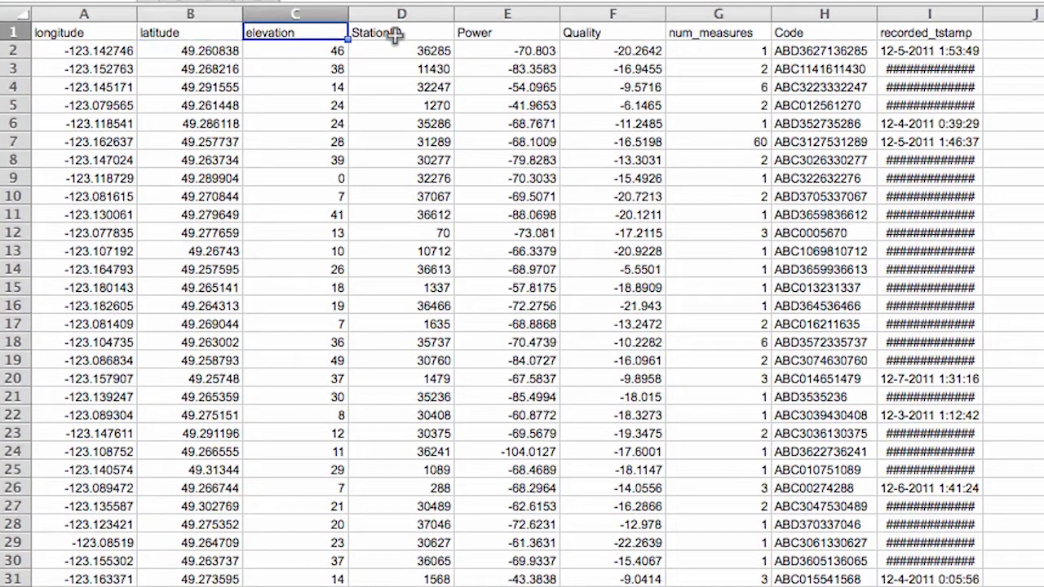
left_click(433, 34)
left_click(516, 33)
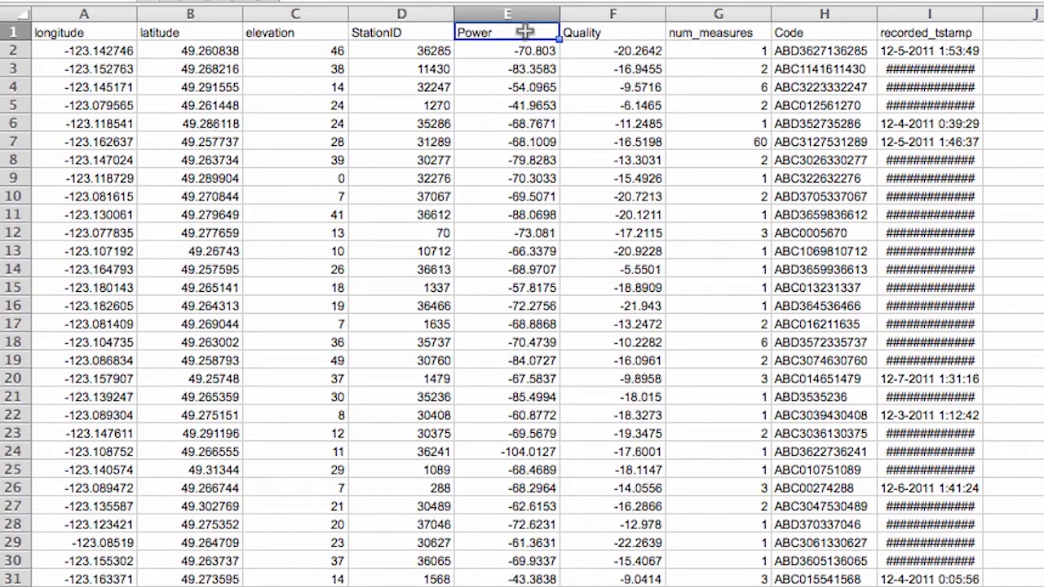
left_click(625, 27)
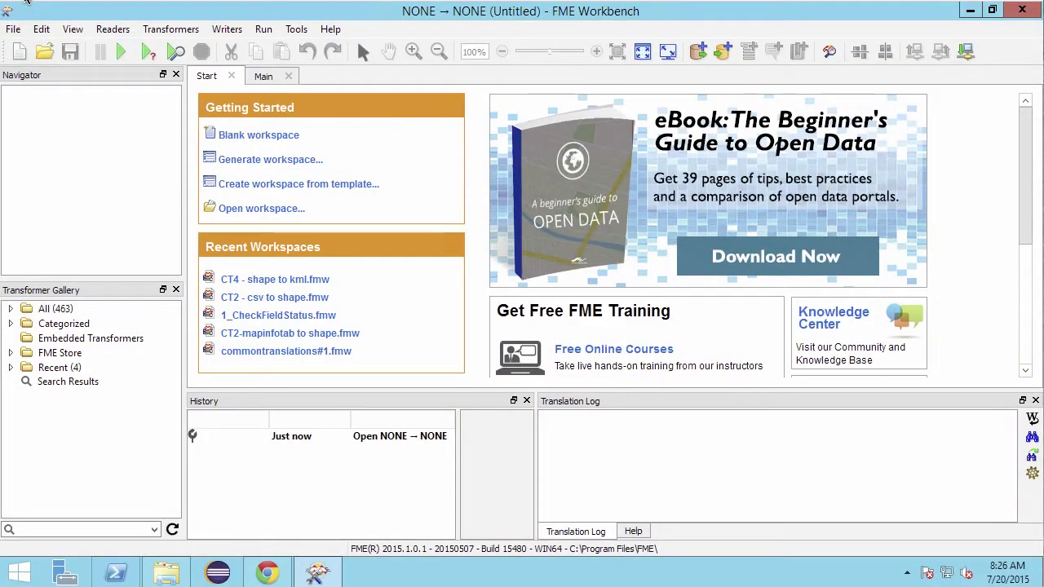
Start a blank workspace and add DataPoints.csv as a CSV source.
left_click(287, 141)
left_click(166, 574)
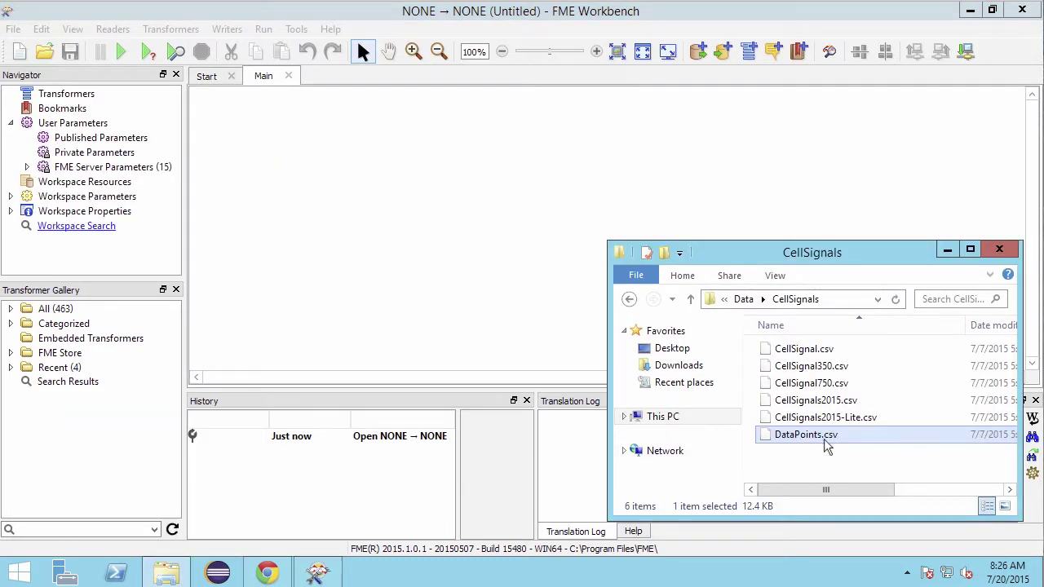
mouse_move(855, 438)
left_mouse_down()
mouse_move(764, 422)
mouse_move(445, 292)
left_mouse_up()
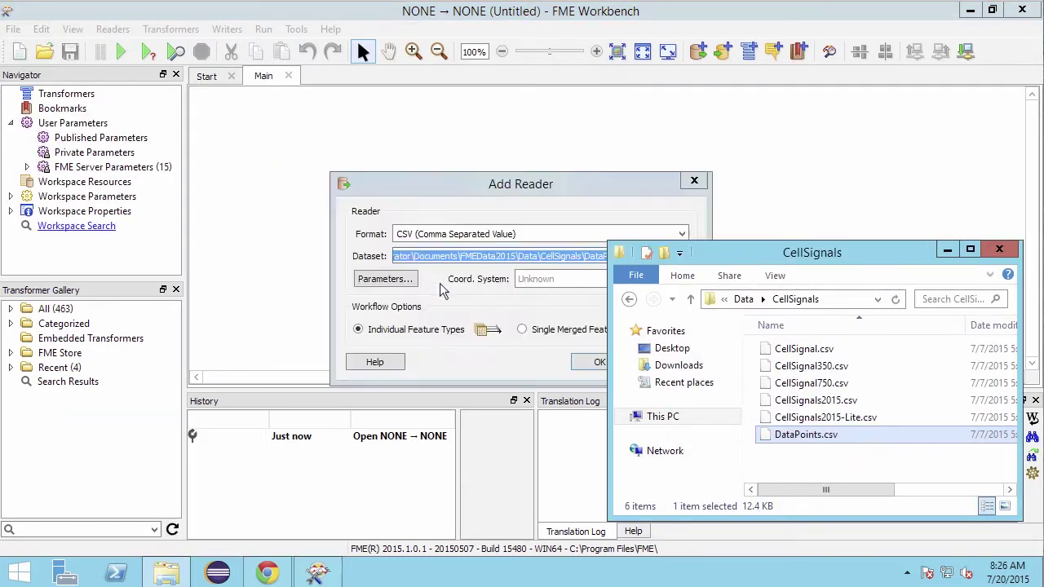
left_click(951, 249)
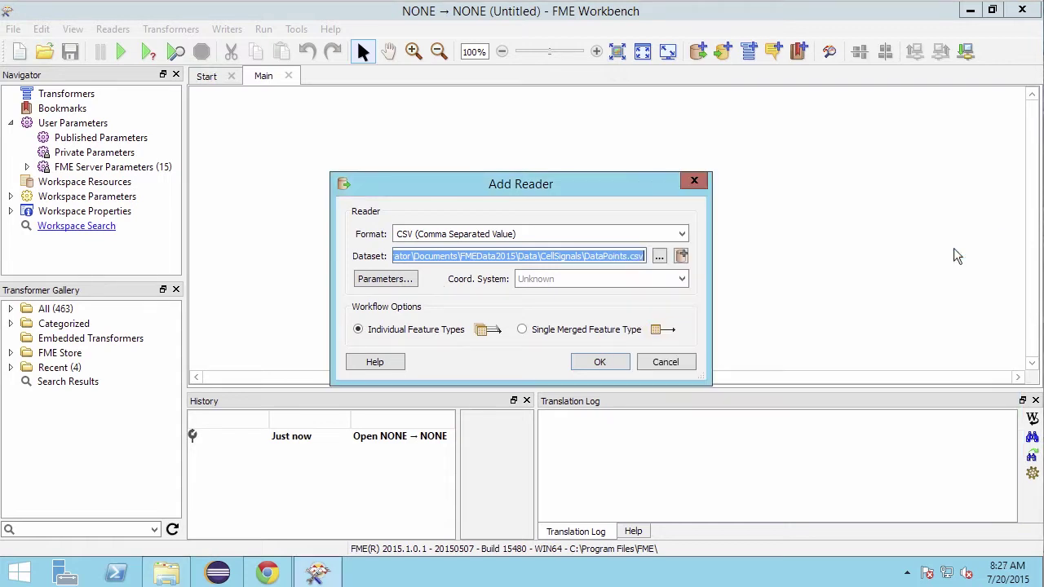
left_click(400, 283)
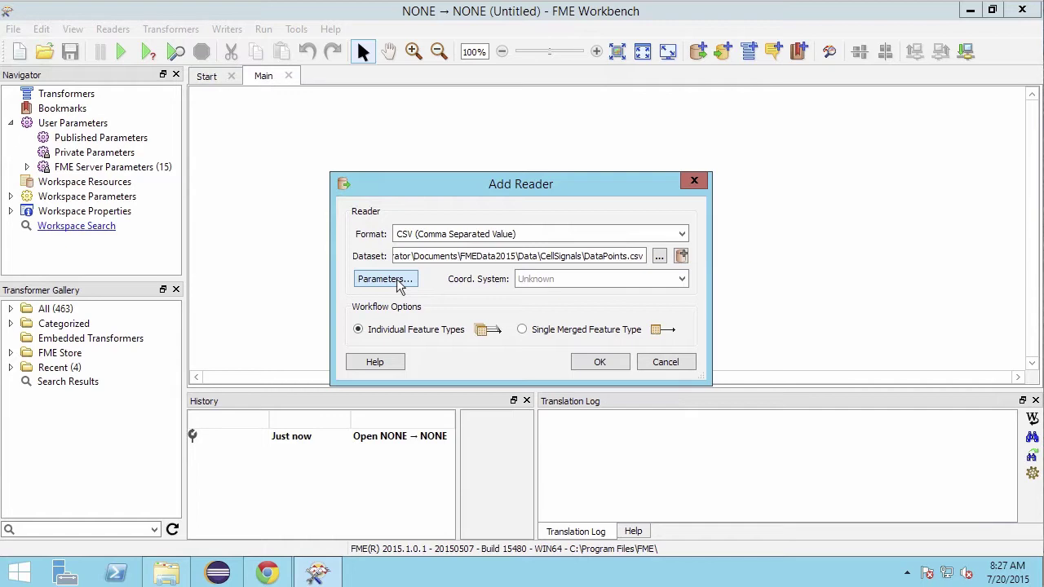
left_click(399, 283)
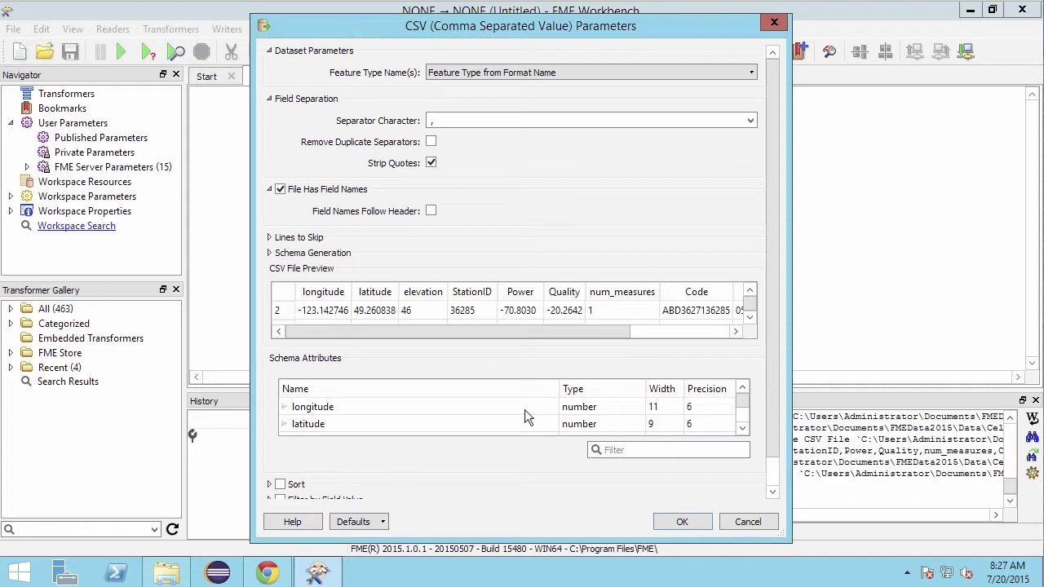
Type longitude as x_coordinate, latitude as y_coordinate and elevation as z_coordinate.
left_click(525, 409)
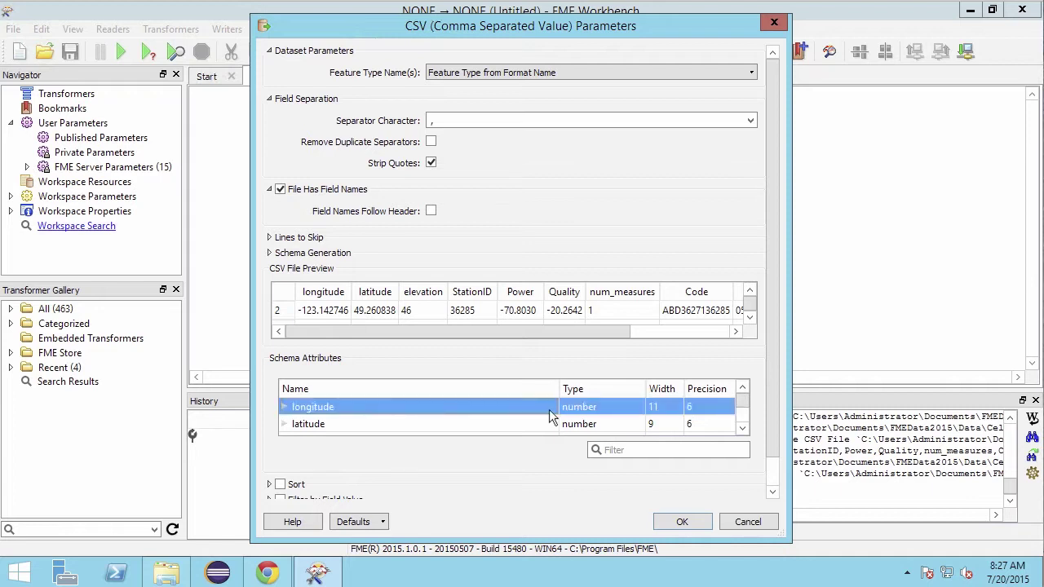
left_click(602, 424)
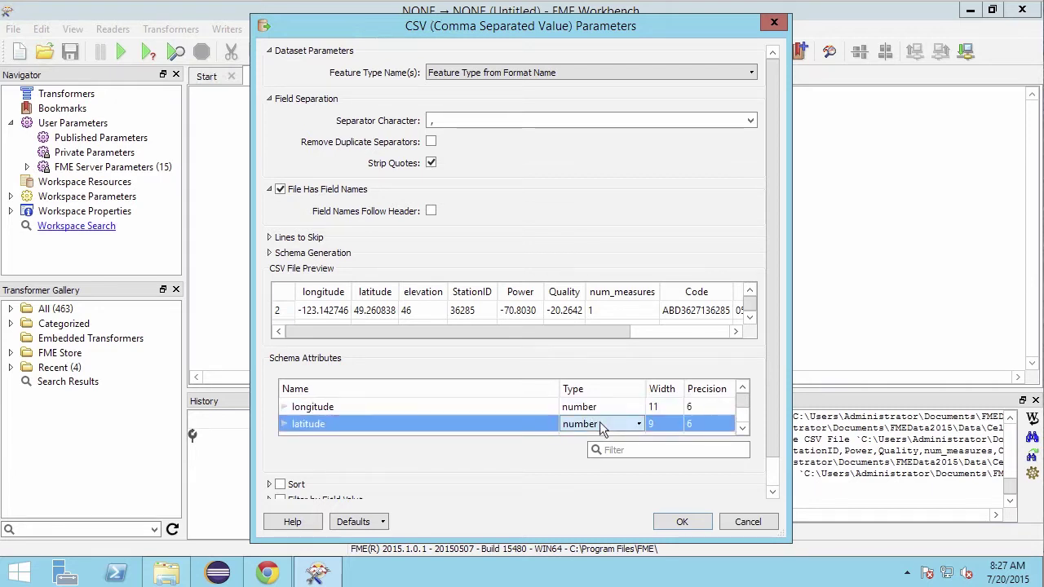
left_click(636, 406)
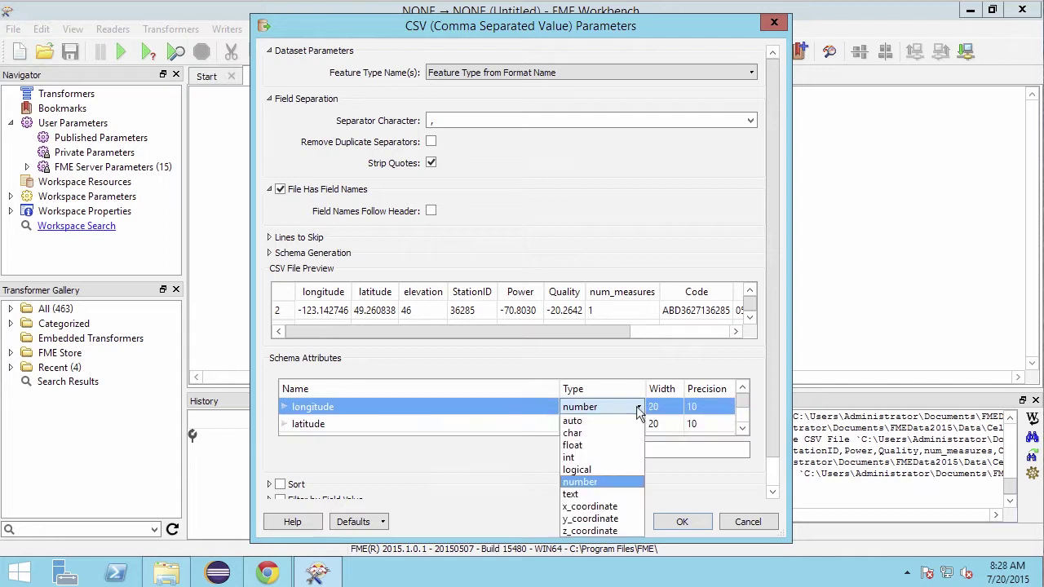
left_click(629, 511)
left_click(639, 424)
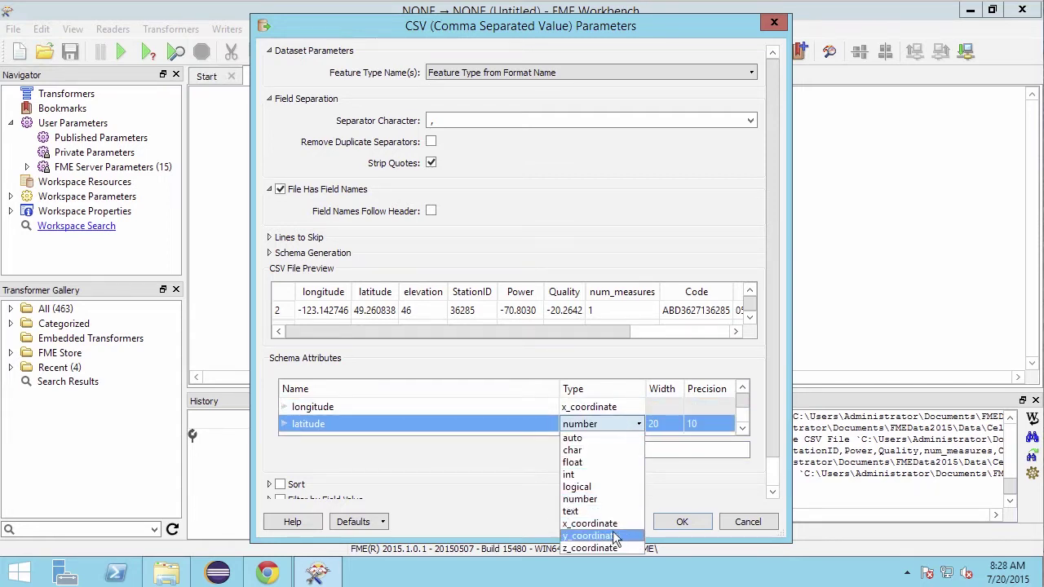
left_click(612, 536)
left_click(744, 406)
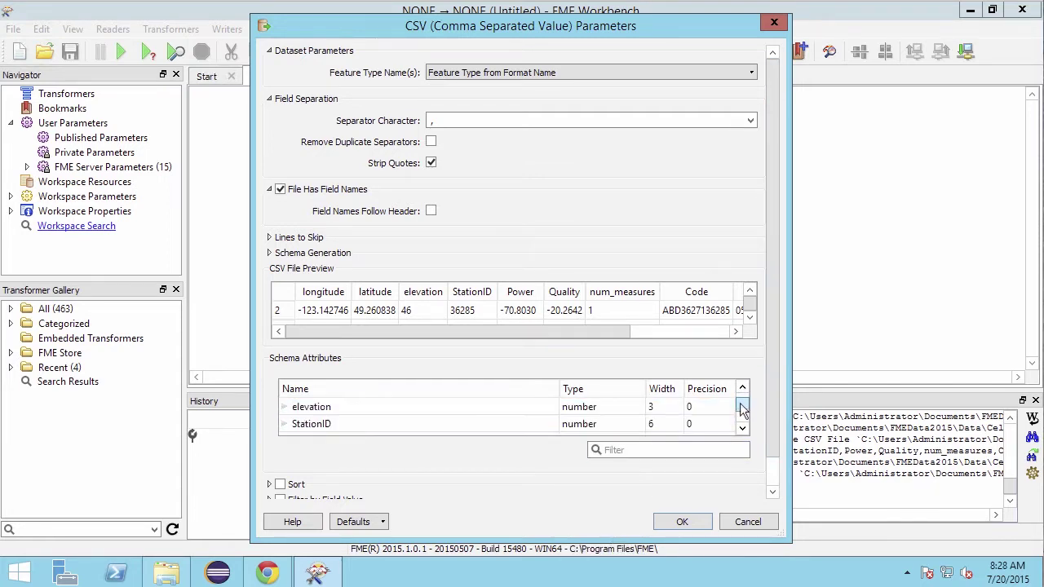
left_click(602, 408)
left_click(603, 408)
left_click(608, 530)
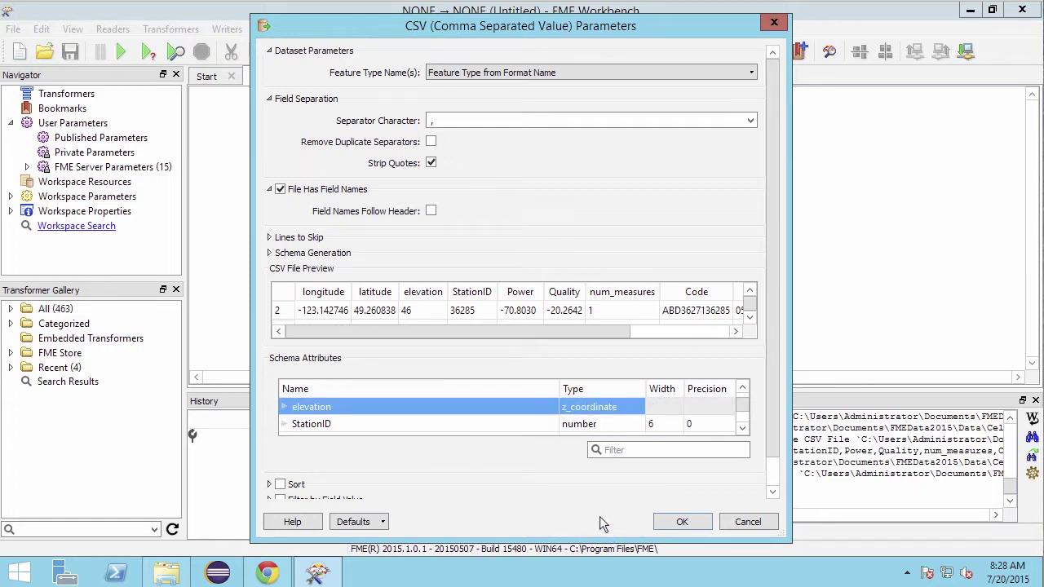
left_click(682, 522)
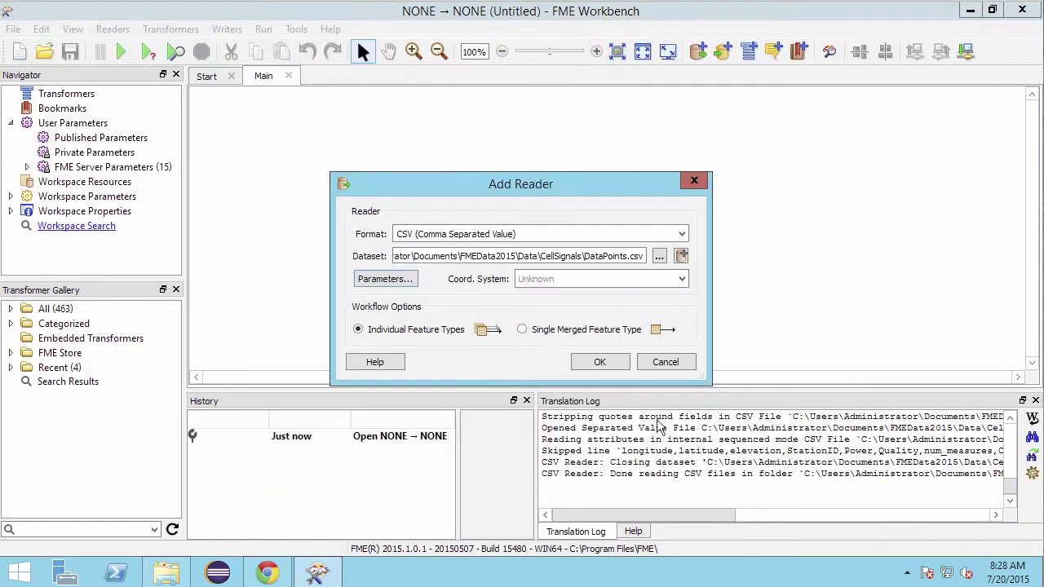
Set the DataPoints reader's coordinate system to LL84 and add it to the workspace.
left_click(607, 279)
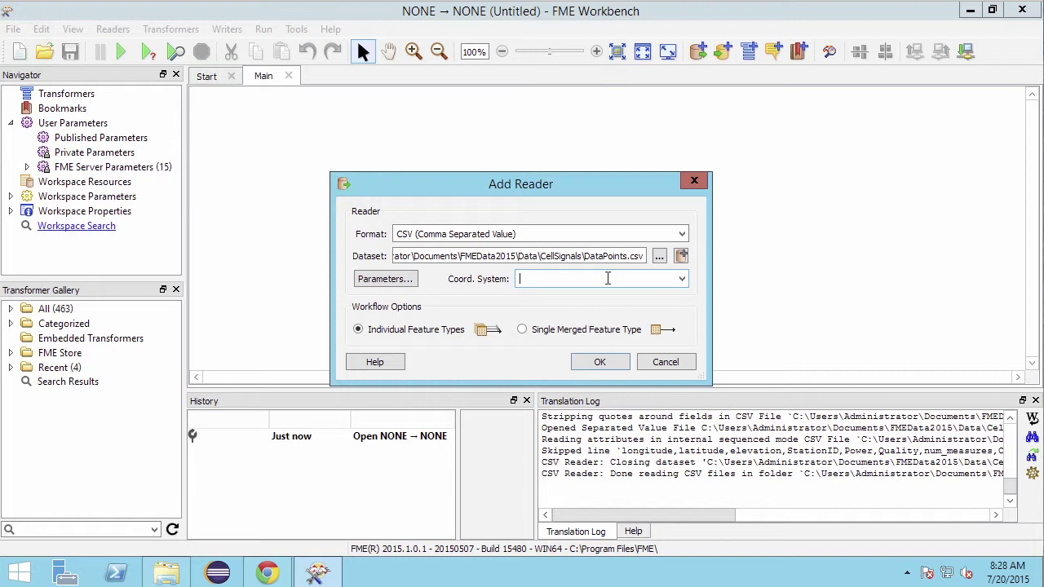
type("ll")
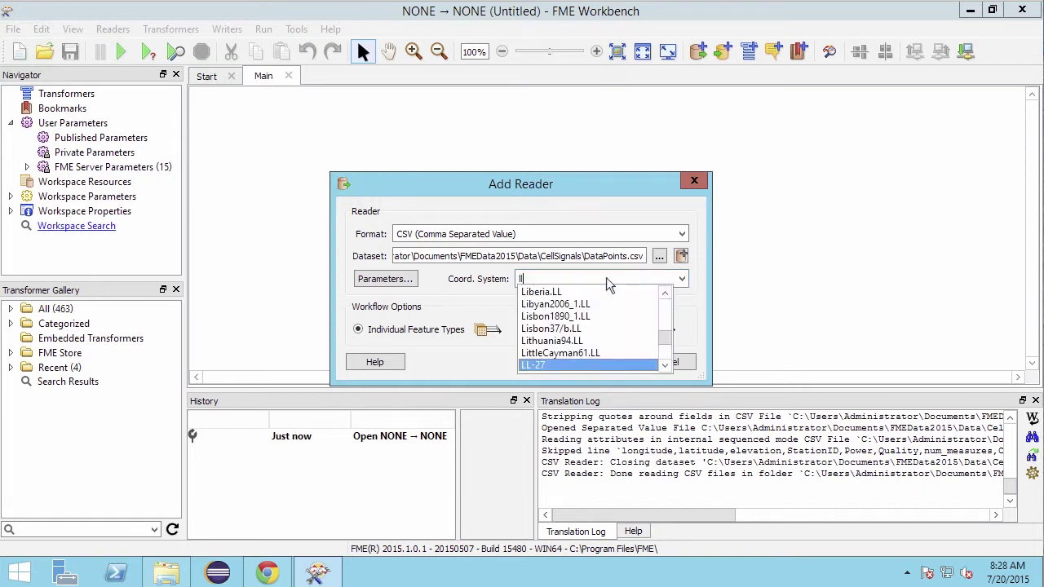
type("84")
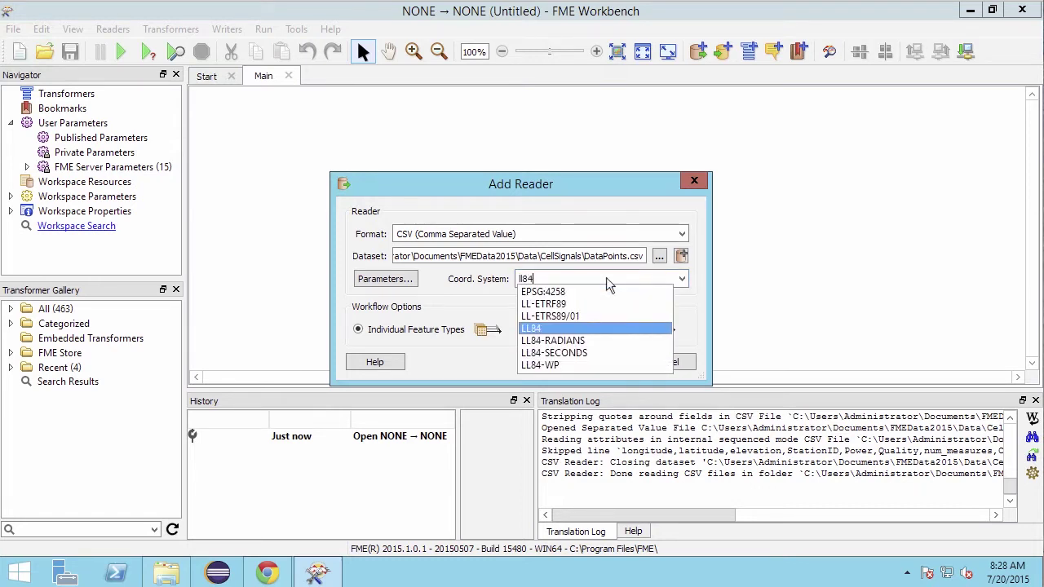
left_click(601, 327)
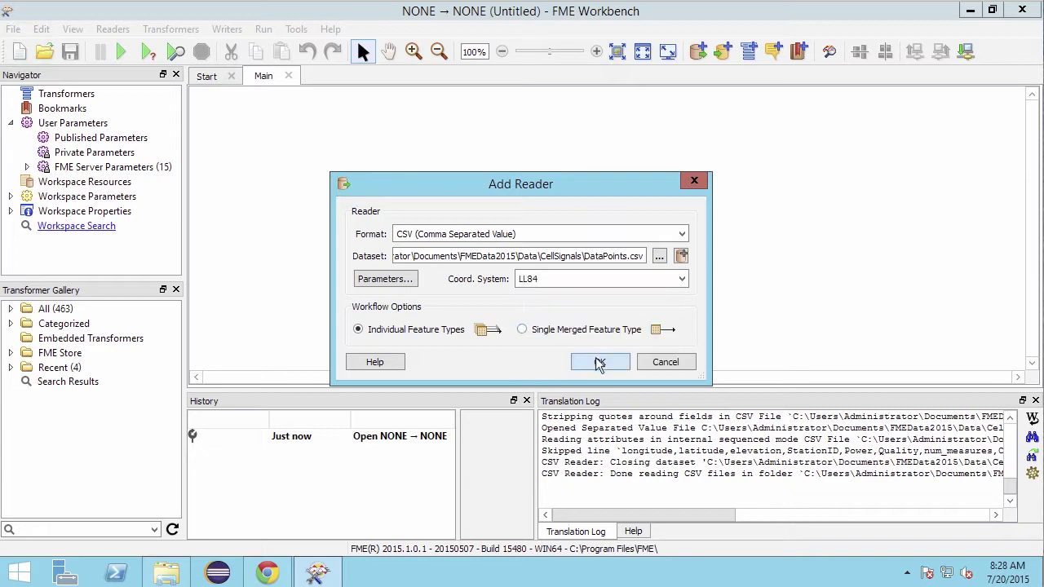
left_click(598, 364)
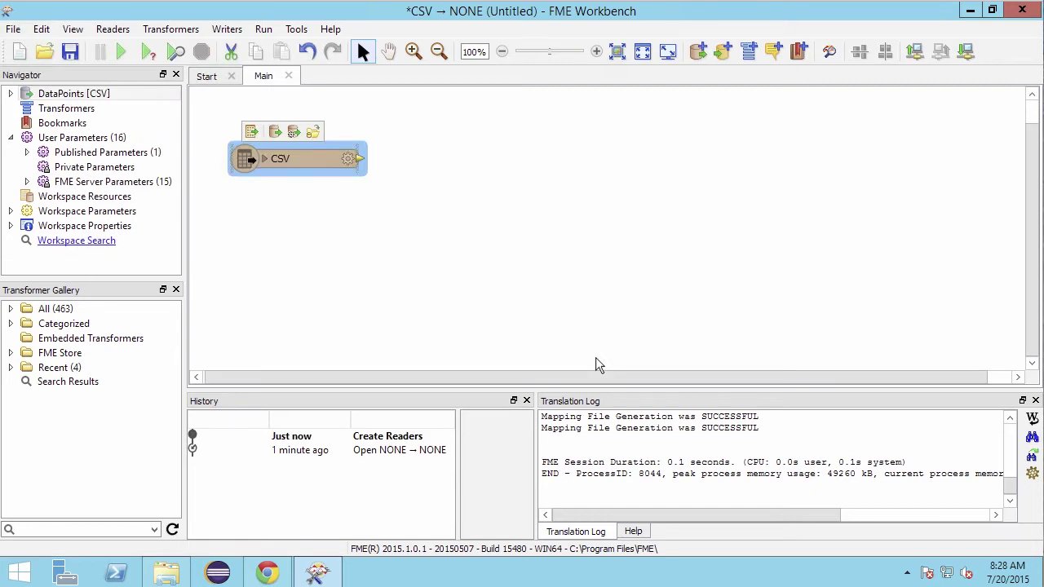
Attach an inspector to the CSV reader, run it, check a point's attributes, then close the inspector.
right_click(331, 164)
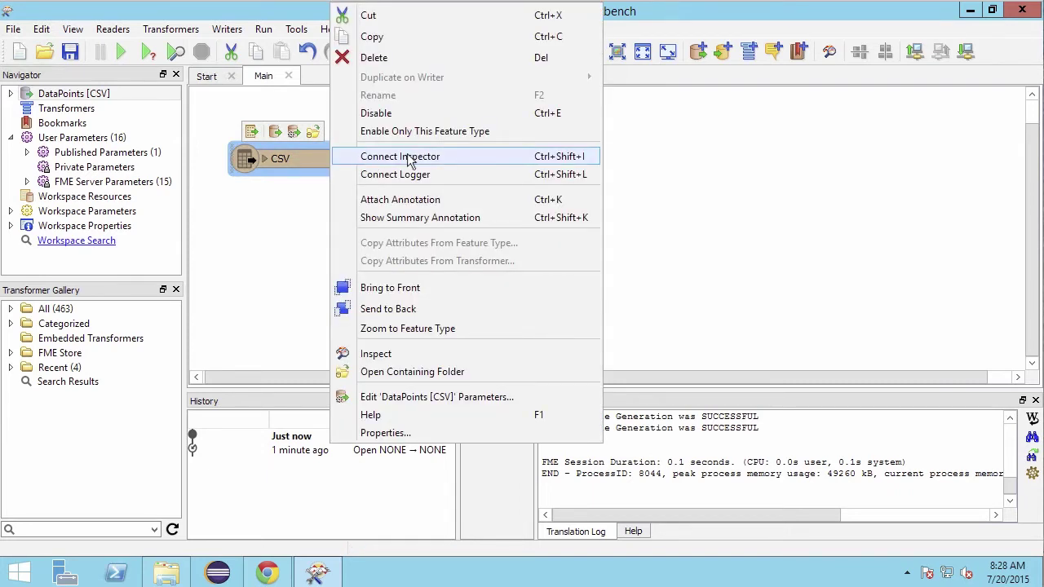
left_click(451, 157)
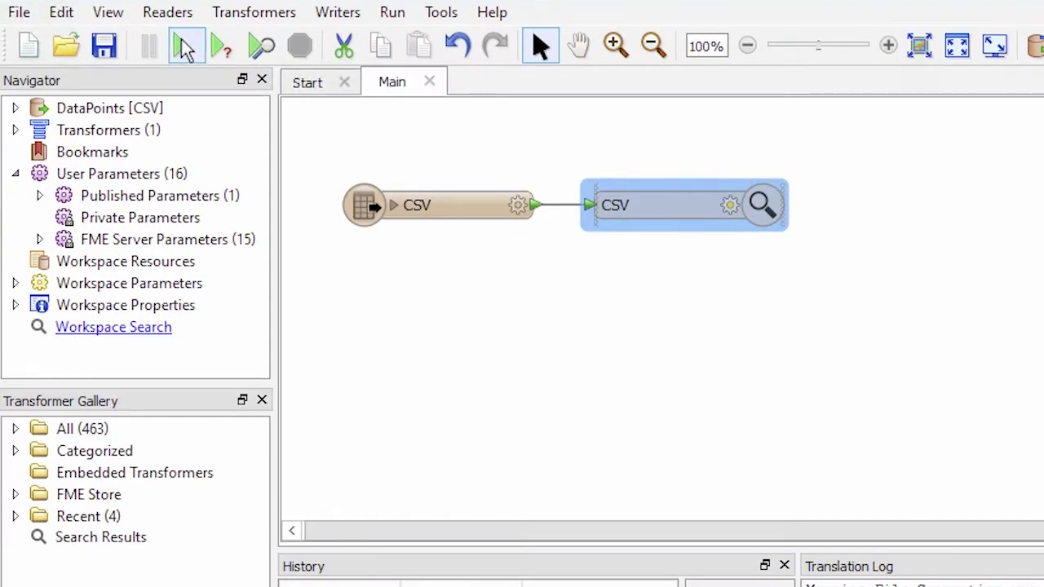
left_click(122, 50)
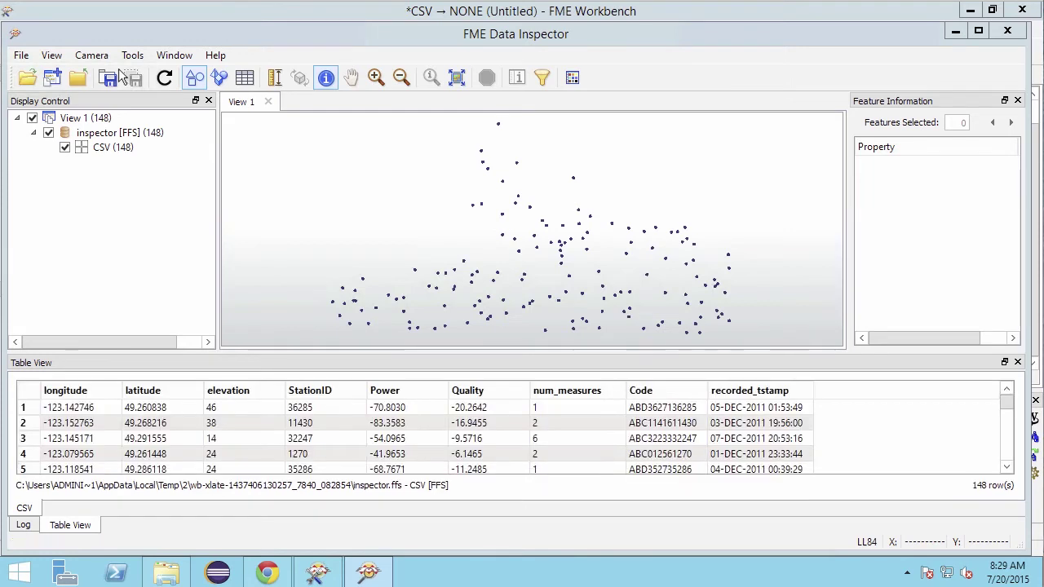
left_click(563, 242)
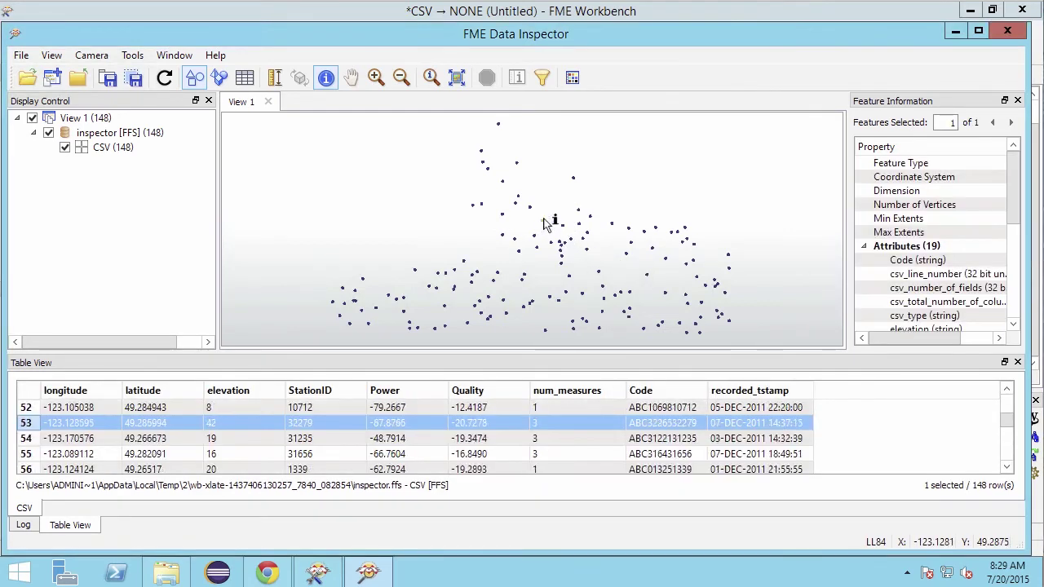
left_click(1008, 33)
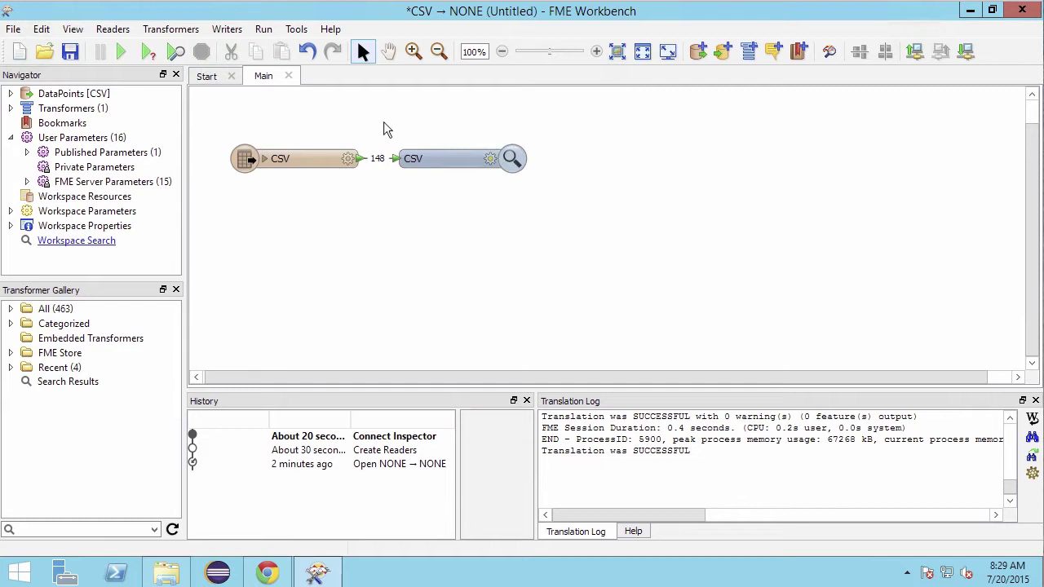
Delete the inspector node and add a writer in Esri Shape format.
left_click_drag(383, 121, 553, 198)
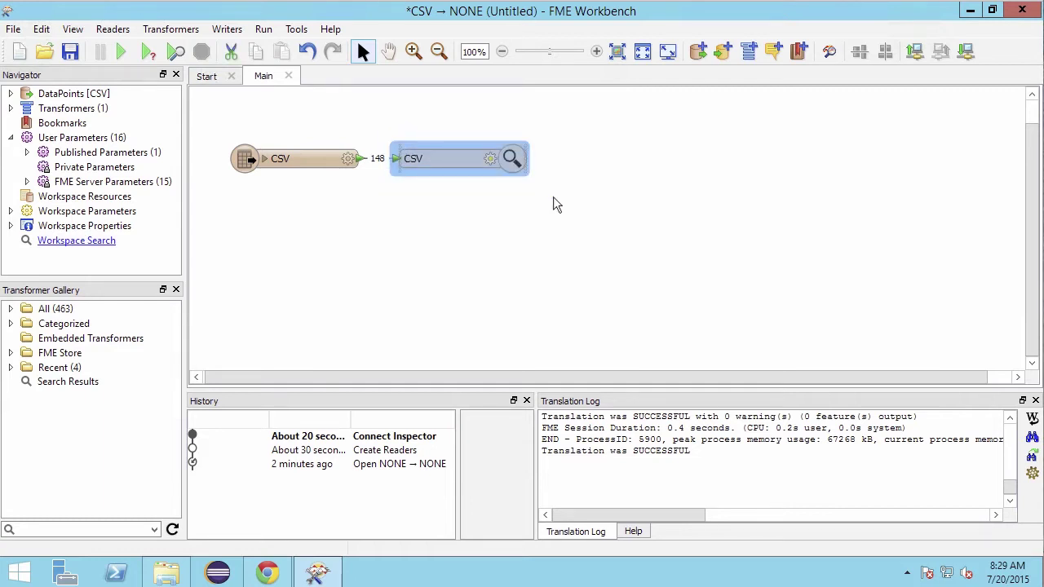
key("Delete")
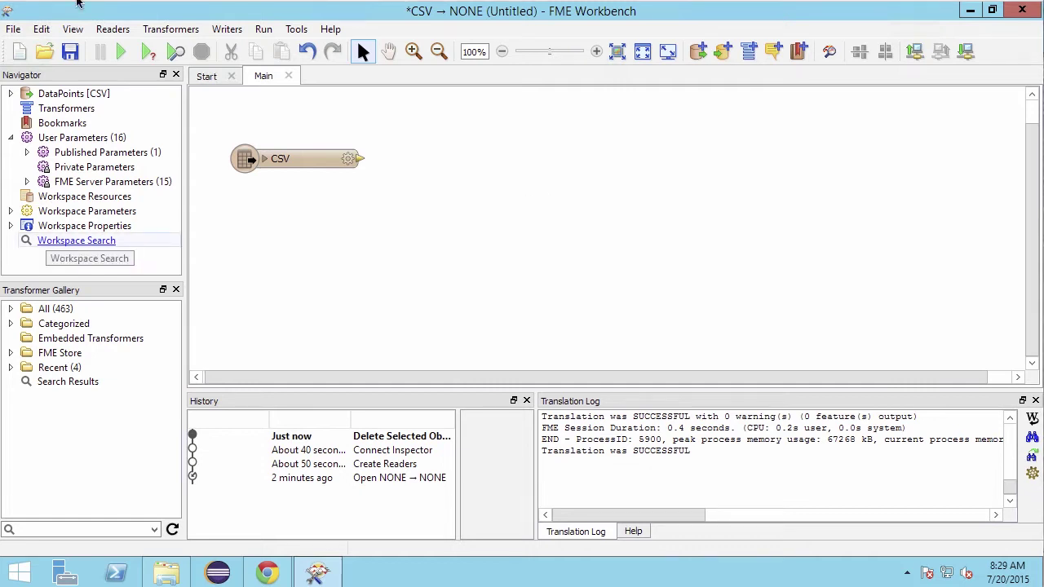
left_click(238, 30)
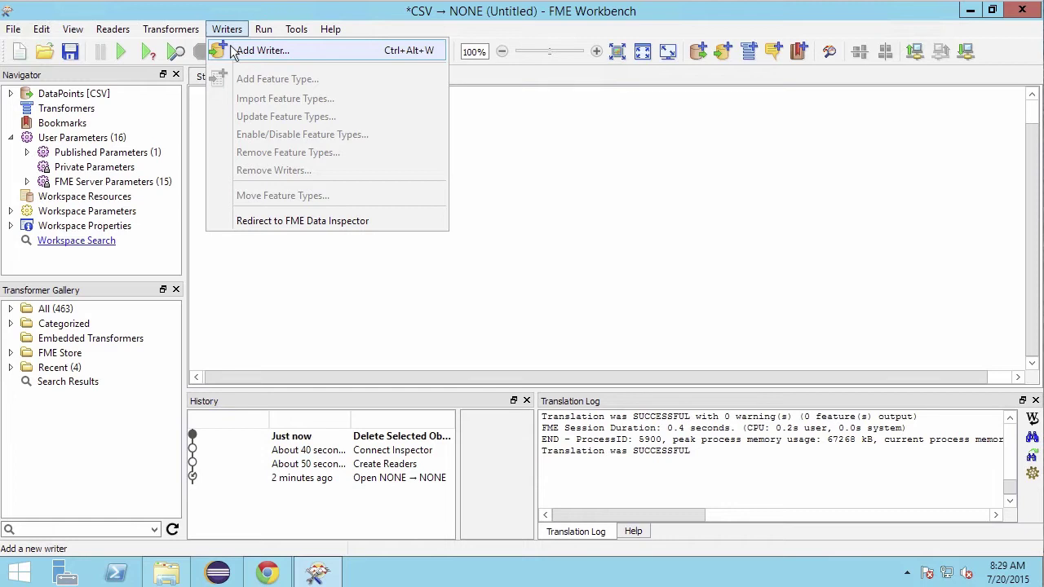
left_click(237, 50)
type("esri")
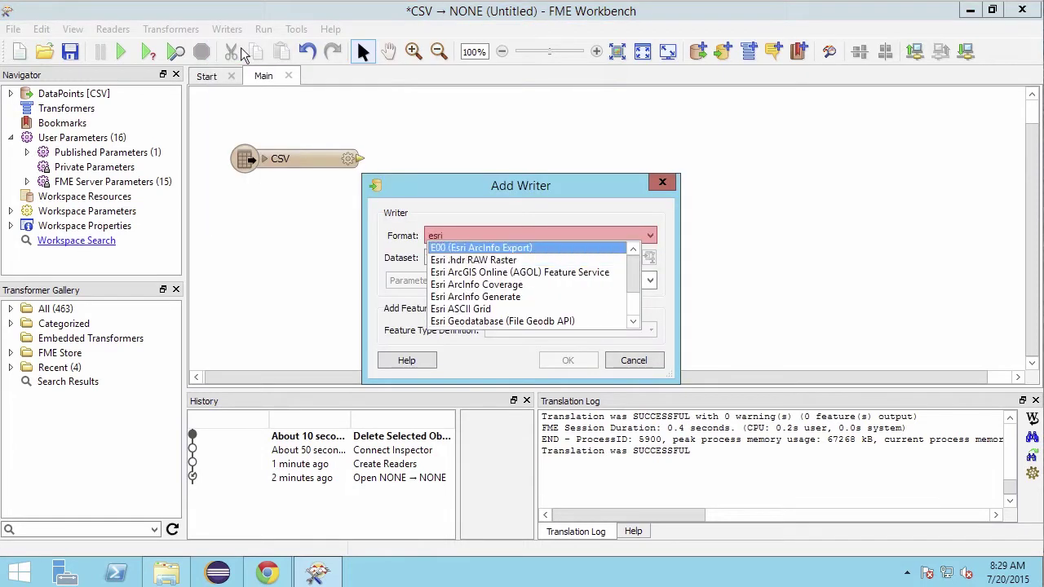
type(" sha")
key("Return")
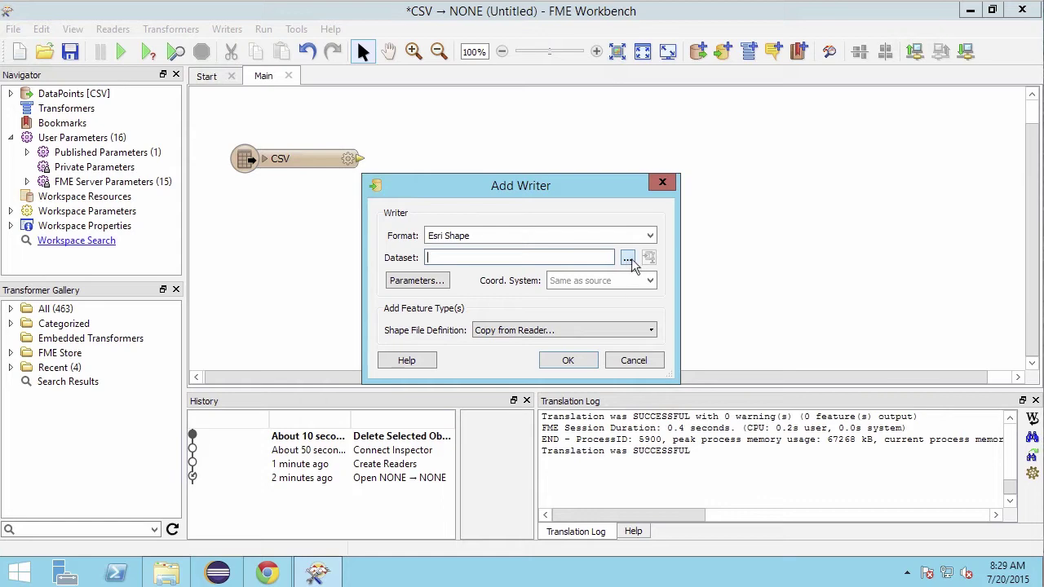
Set the Shape writer's dataset to Documents\FMEData2015\Output and confirm the writer.
left_click(627, 257)
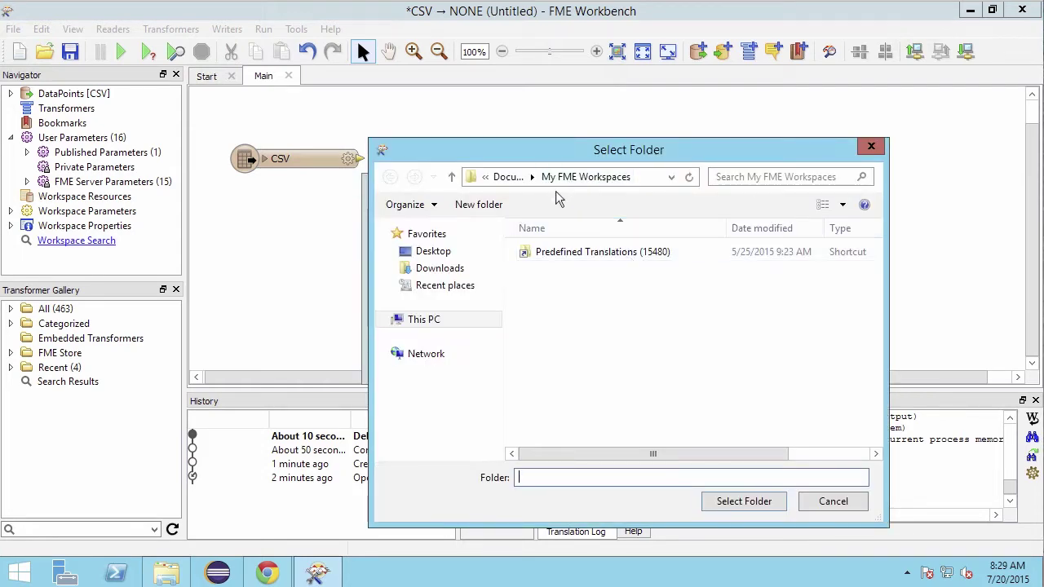
left_click(432, 319)
left_click(574, 325)
double_click(574, 325)
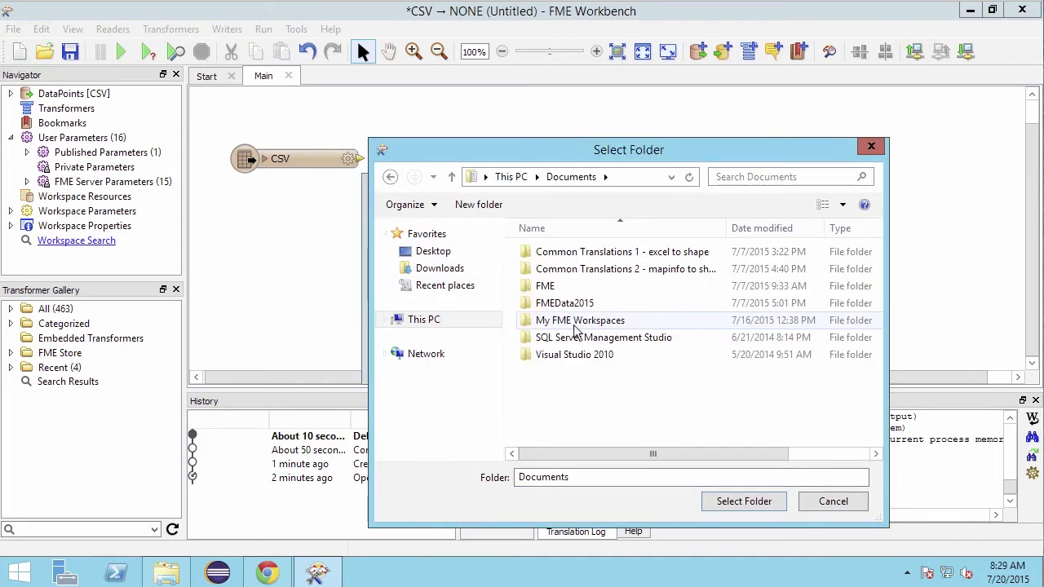
double_click(576, 303)
double_click(579, 271)
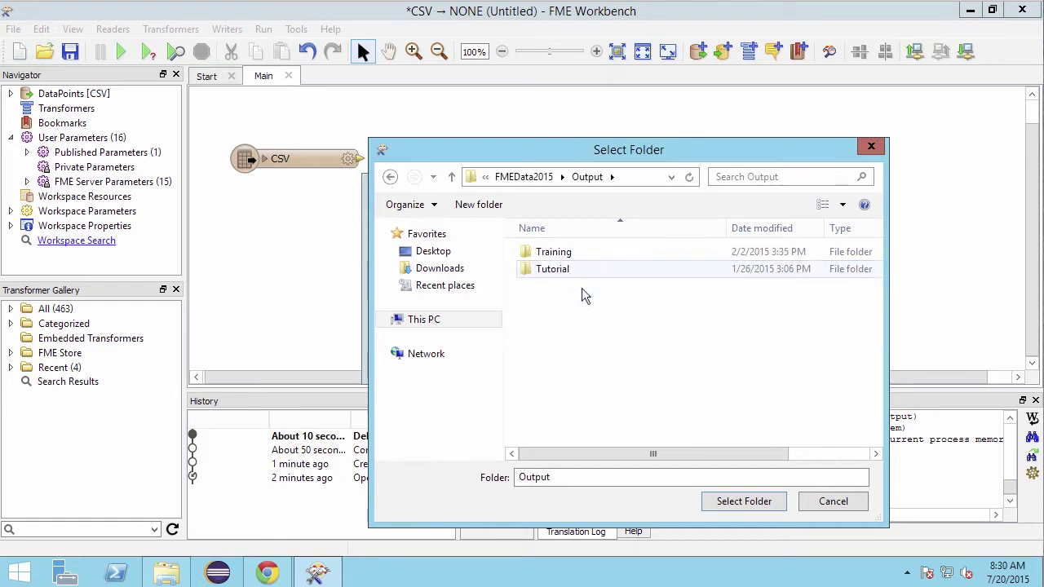
left_click(721, 506)
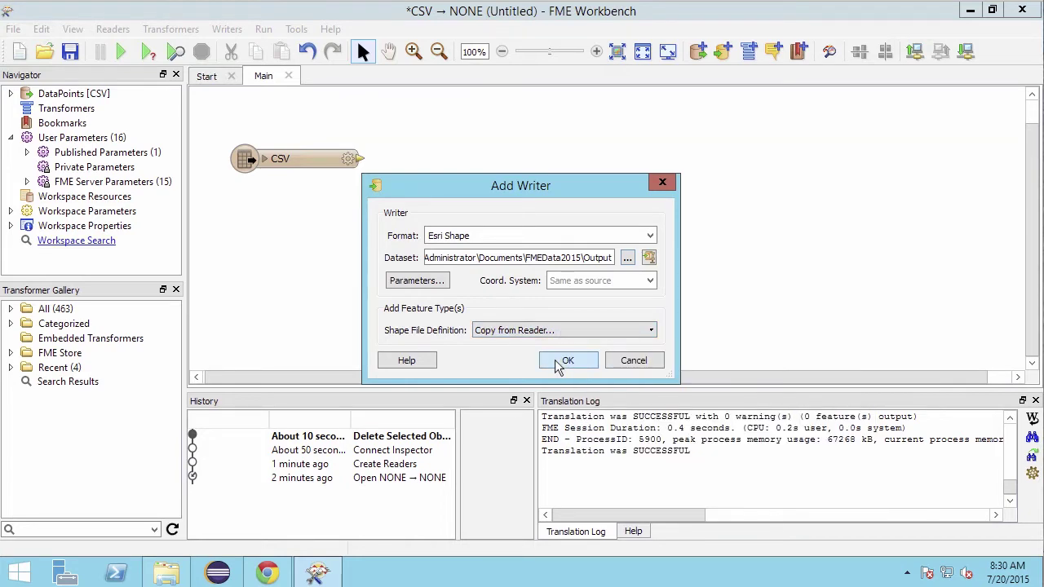
left_click(555, 360)
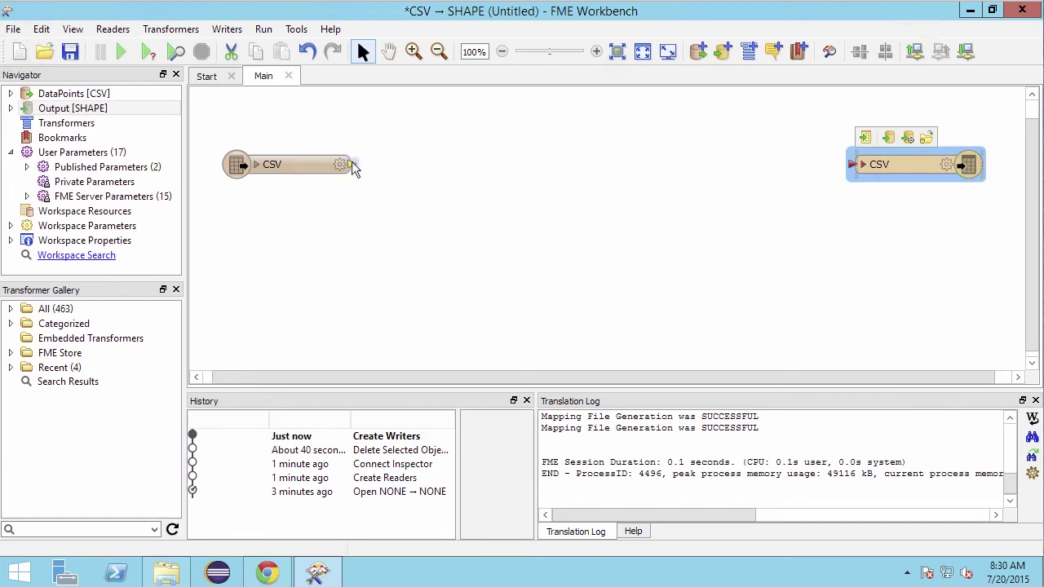
Connect the CSV reader to the Shape writer, mapping num_measures→num_measur and recorded_tstamp→recorded_t.
left_click_drag(352, 164, 865, 165)
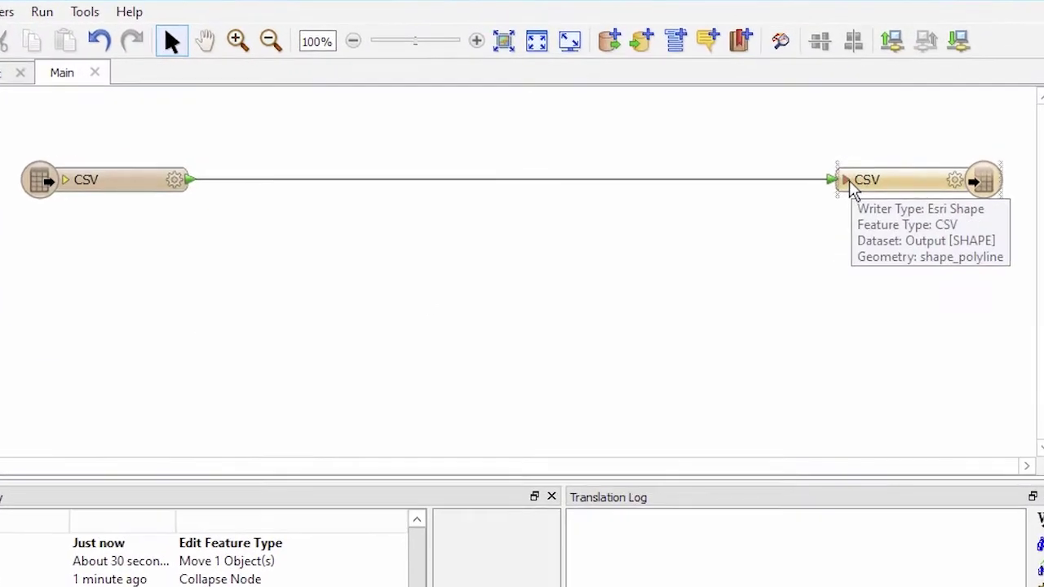
left_click(849, 181)
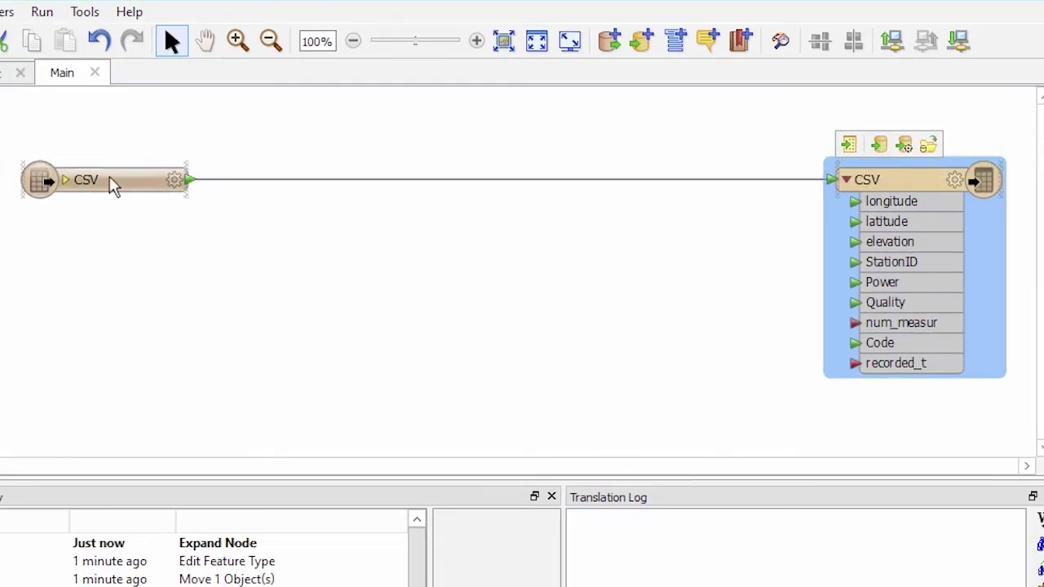
left_click(66, 181)
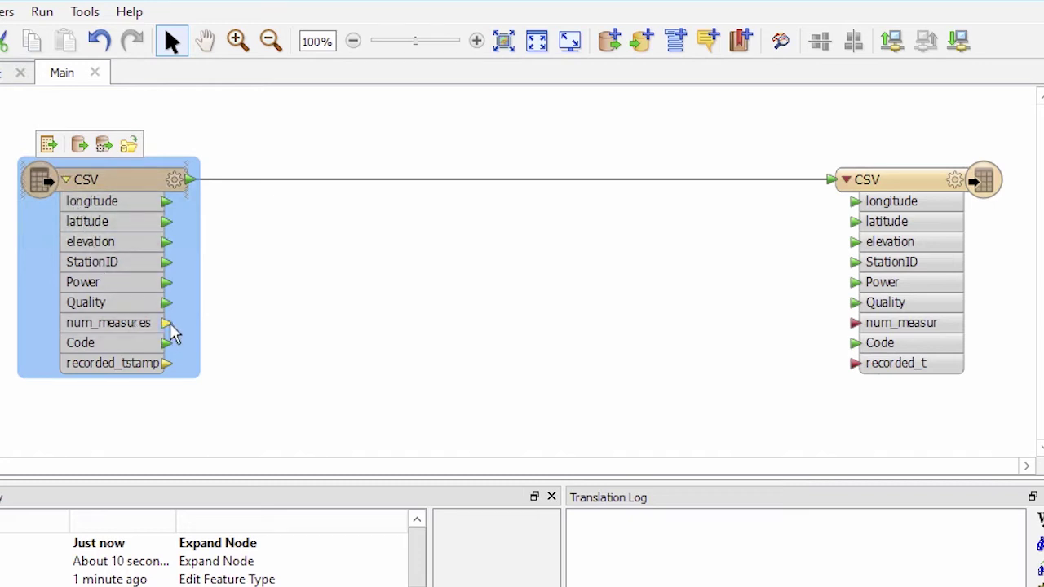
mouse_move(168, 326)
left_mouse_down()
mouse_move(575, 341)
mouse_move(854, 326)
left_mouse_up()
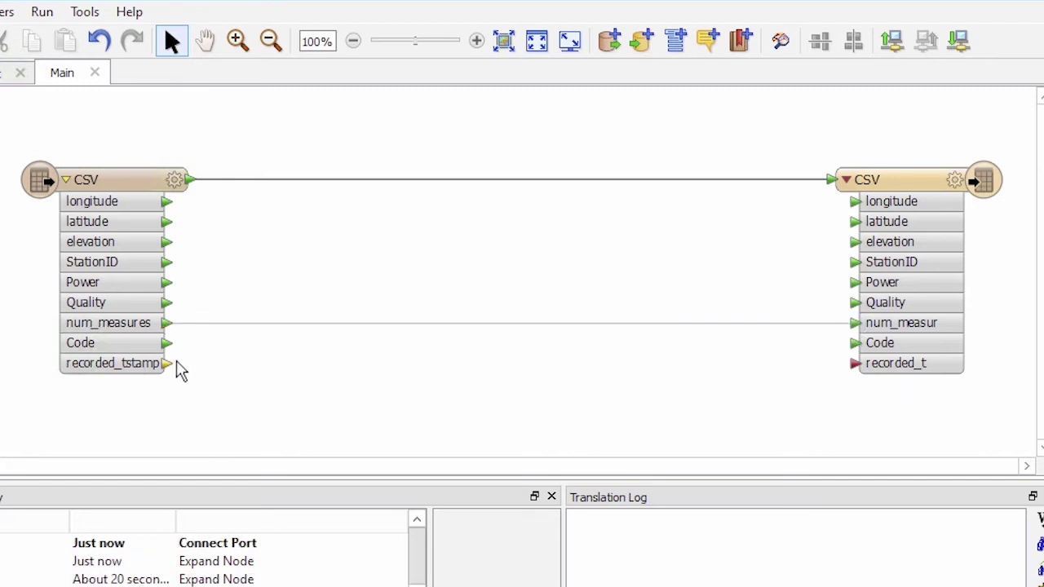
left_click_drag(168, 367, 858, 373)
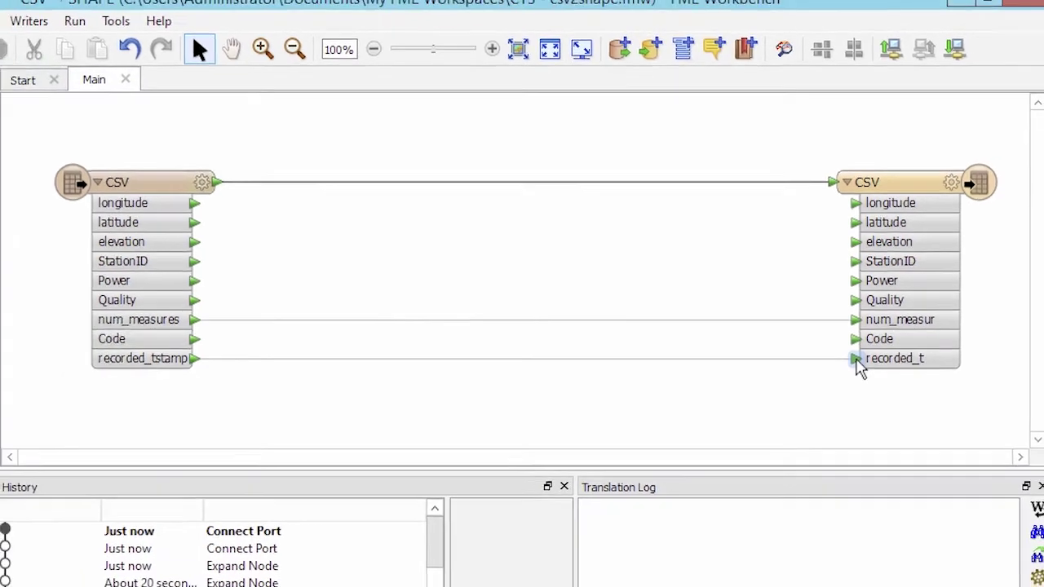
mouse_move(898, 363)
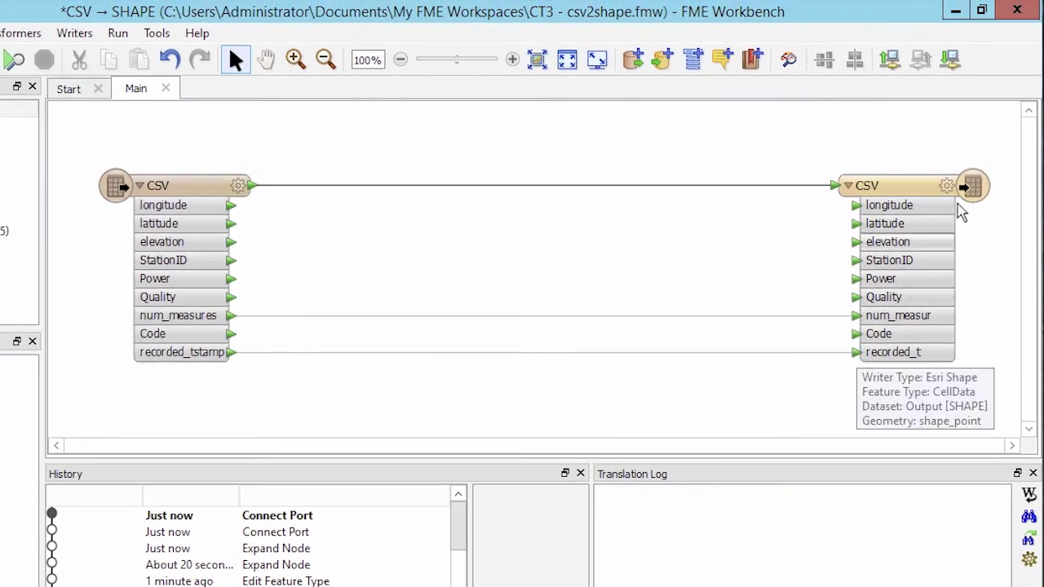
Rename the writer feature type CellData and change its geometry from shape_polyline to shape_point.
double_click(928, 191)
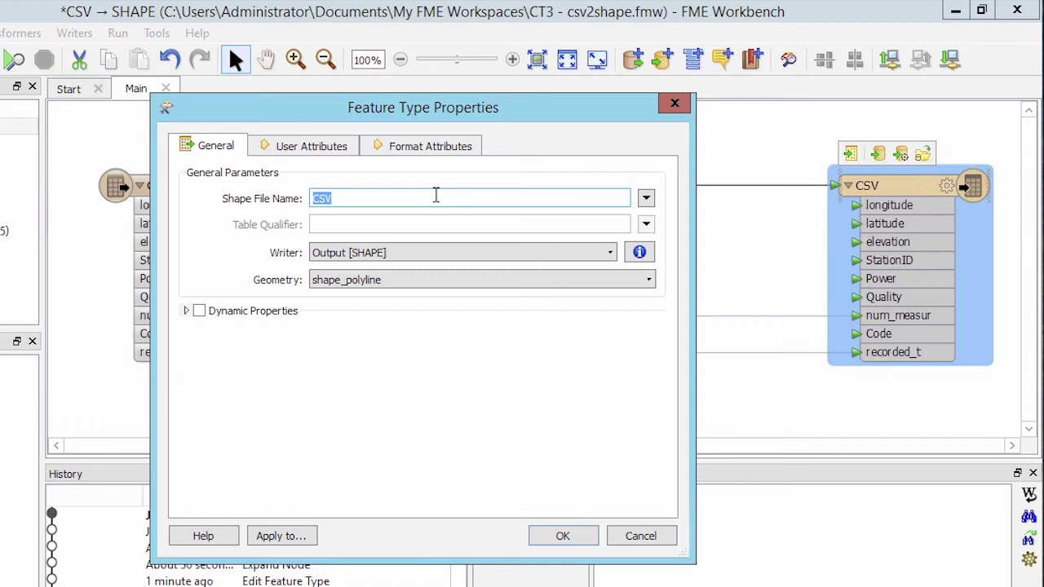
type("CellDa")
type("ta")
left_click(432, 280)
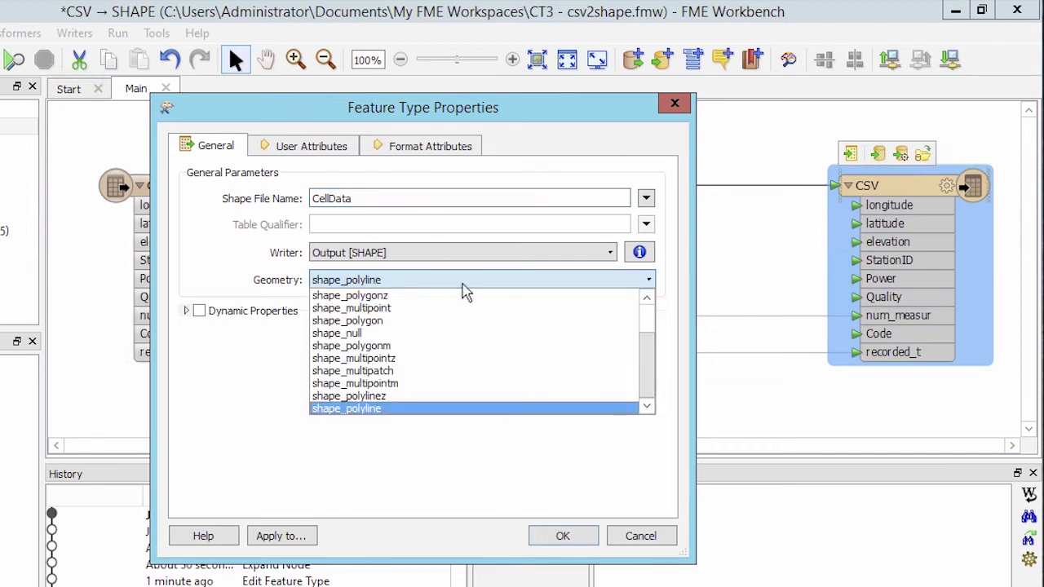
left_click_drag(651, 373, 648, 326)
left_click(425, 328)
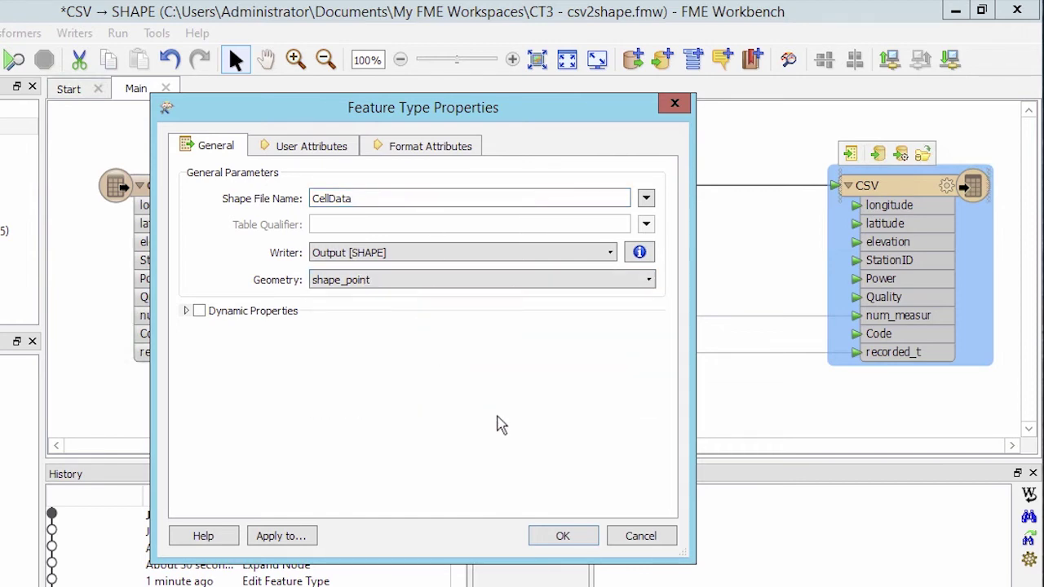
left_click(552, 536)
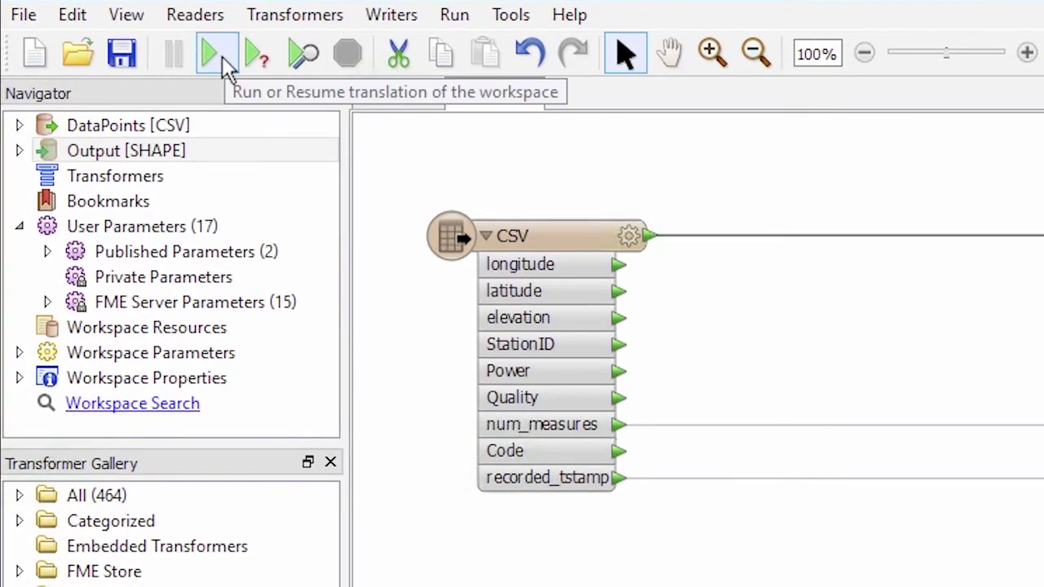
Run the translation and inspect the CellData output in FME Data Inspector.
left_click(222, 59)
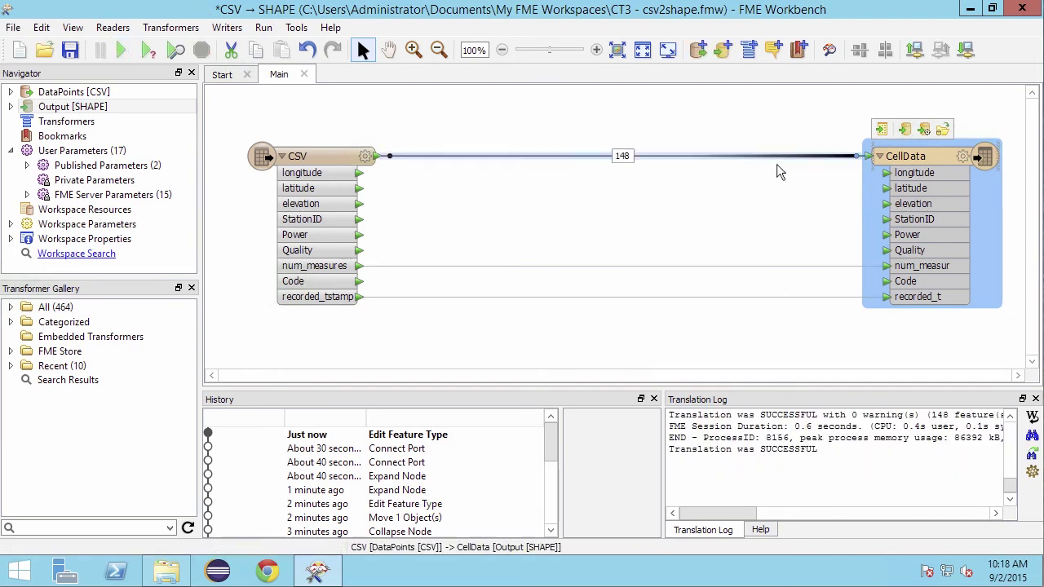
right_click(935, 166)
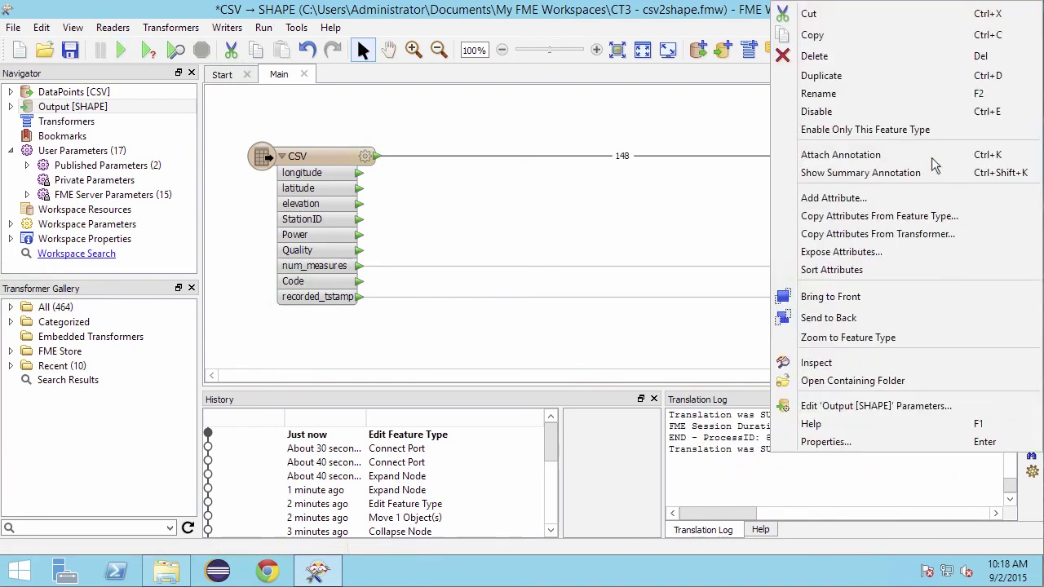
left_click(939, 372)
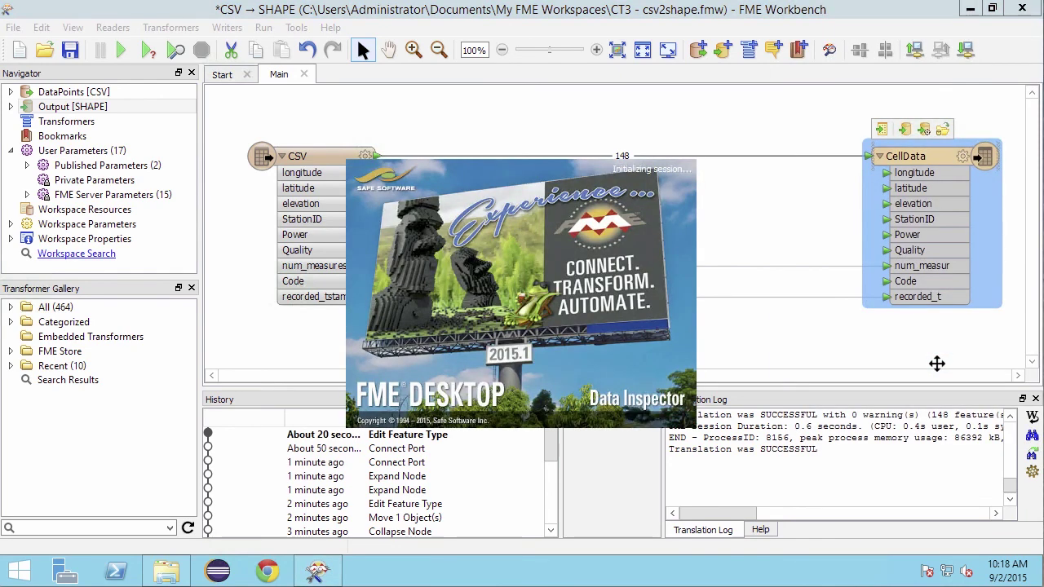